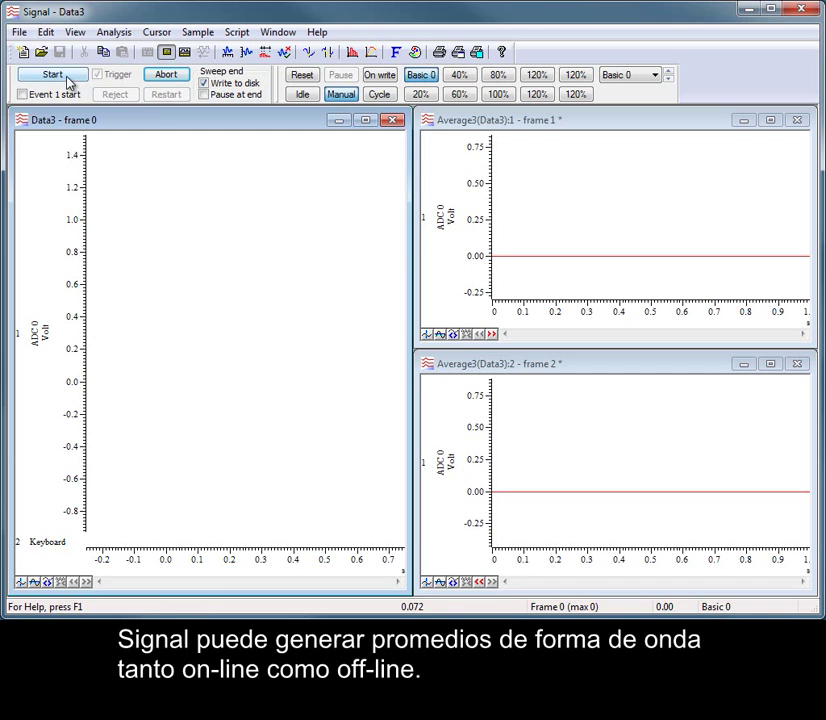
Step: Start sampling into Data3 with the live averages running, stop it, and finish the sampling session
click(53, 75)
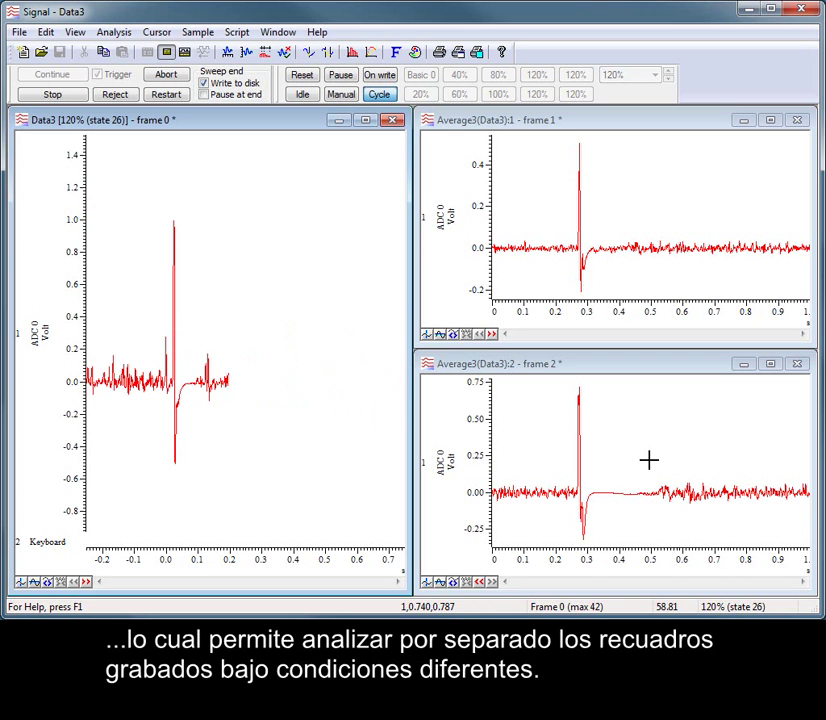
click(53, 94)
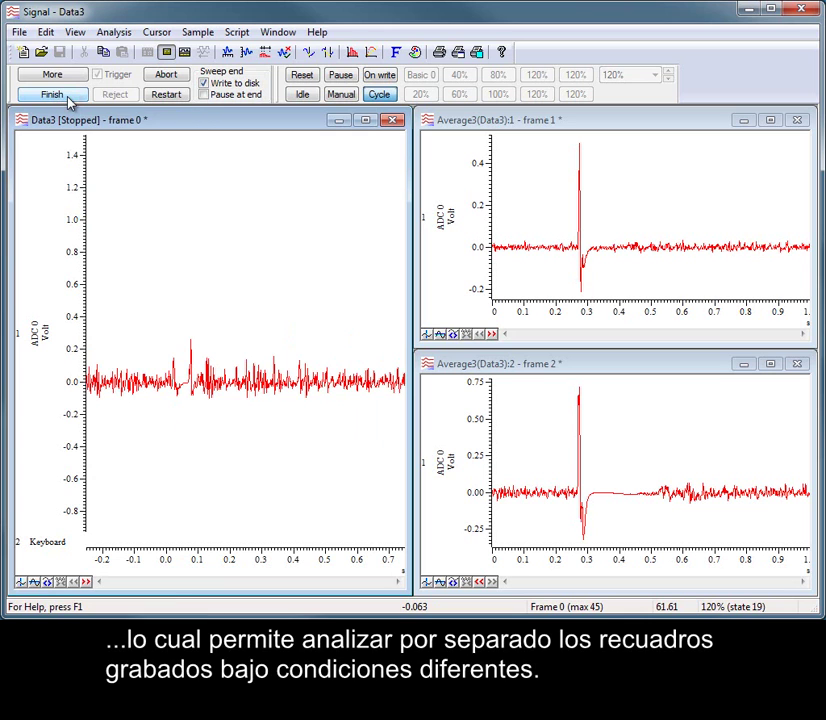
click(71, 96)
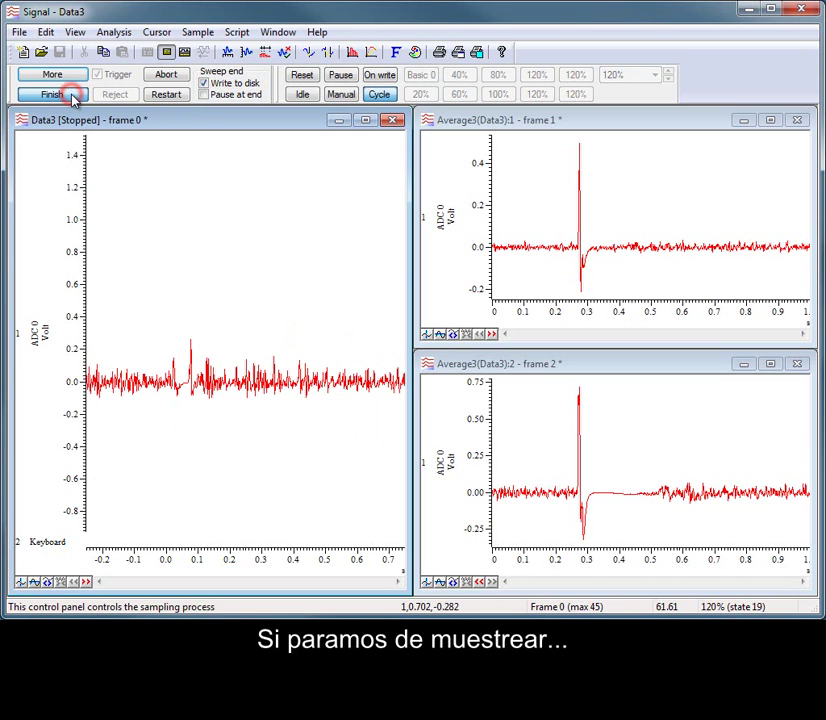
Step: Close the Data3 window and both of its average windows without saving any changes
click(394, 121)
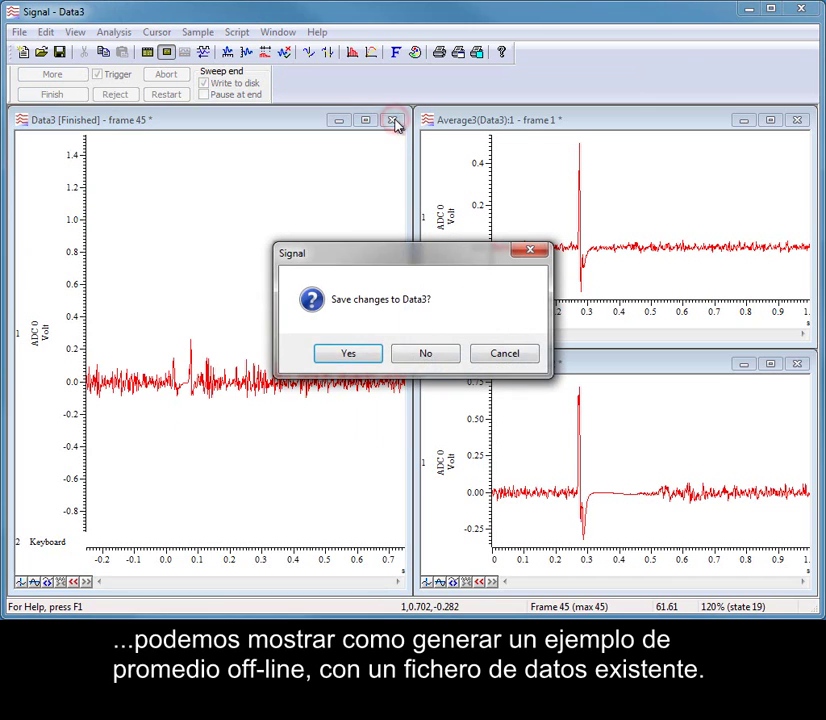
click(426, 356)
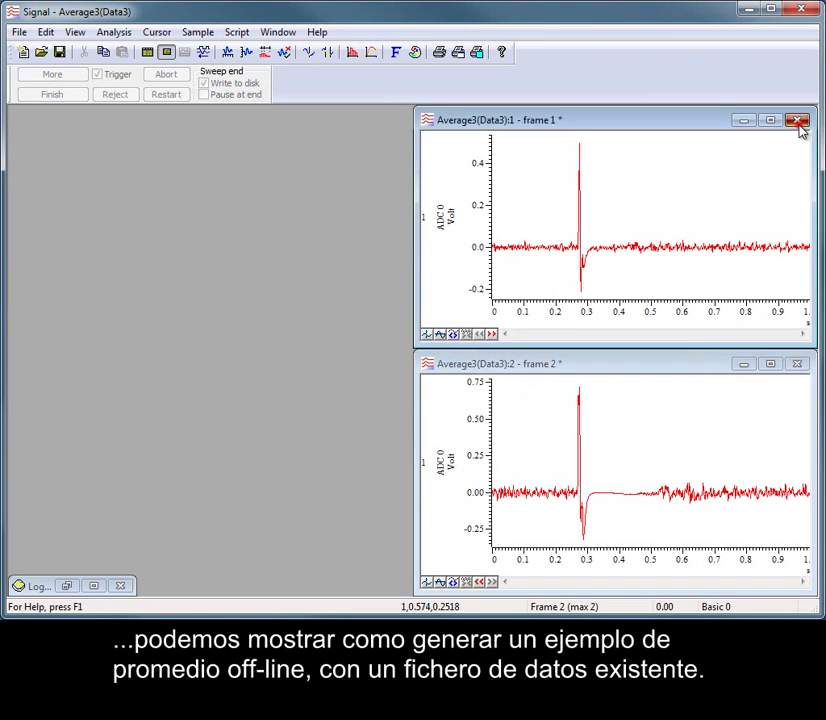
click(797, 121)
click(798, 364)
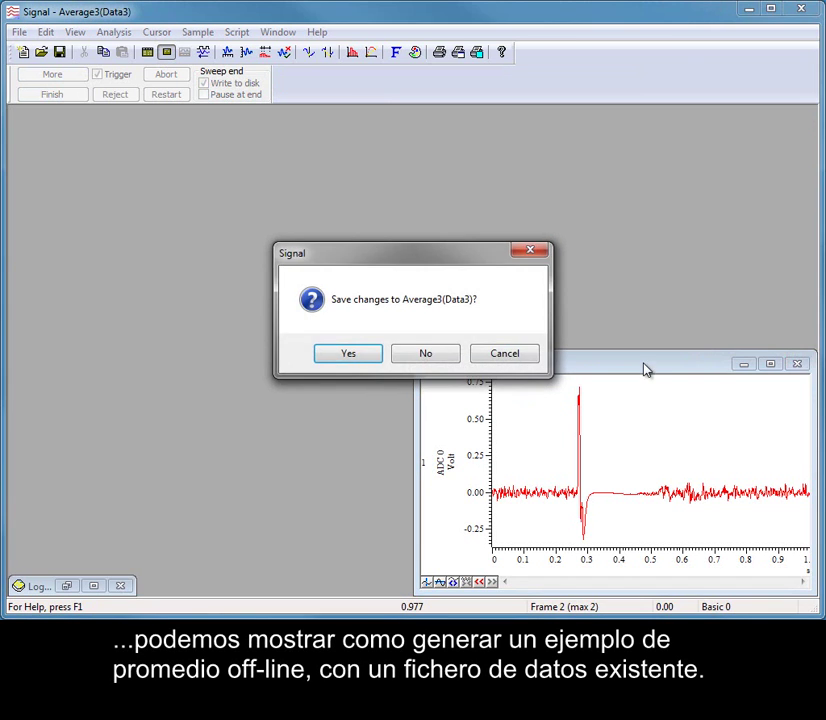
click(417, 356)
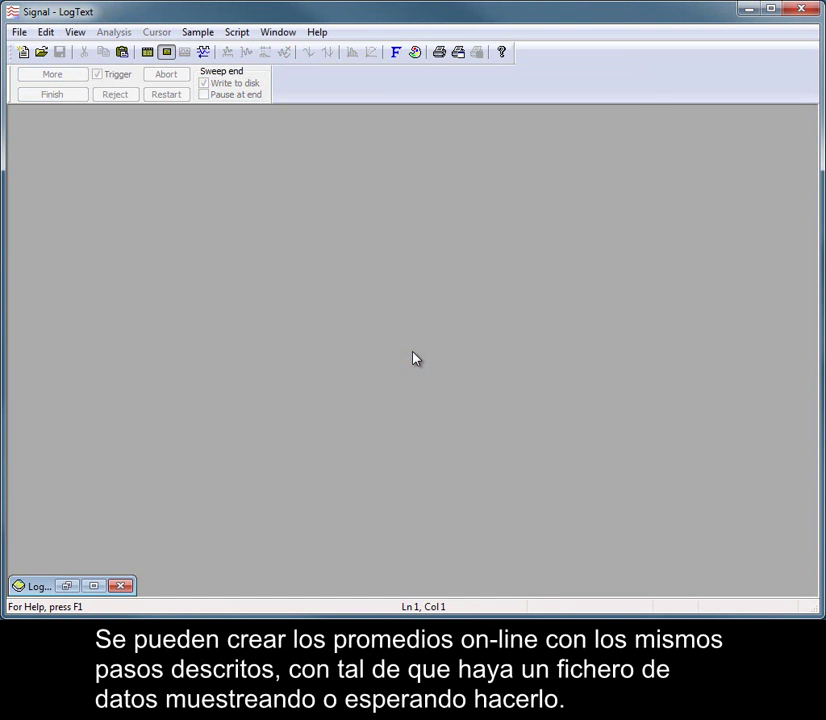
Step: Open the recent file Louki L Hem all.cfs and begin a new Waveform Average memory view from it
click(18, 33)
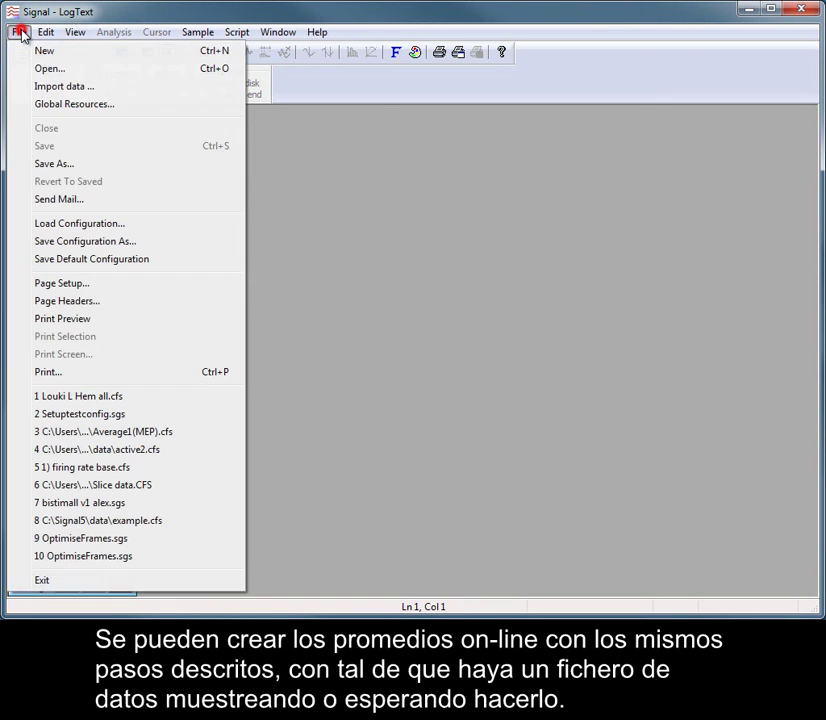
click(94, 392)
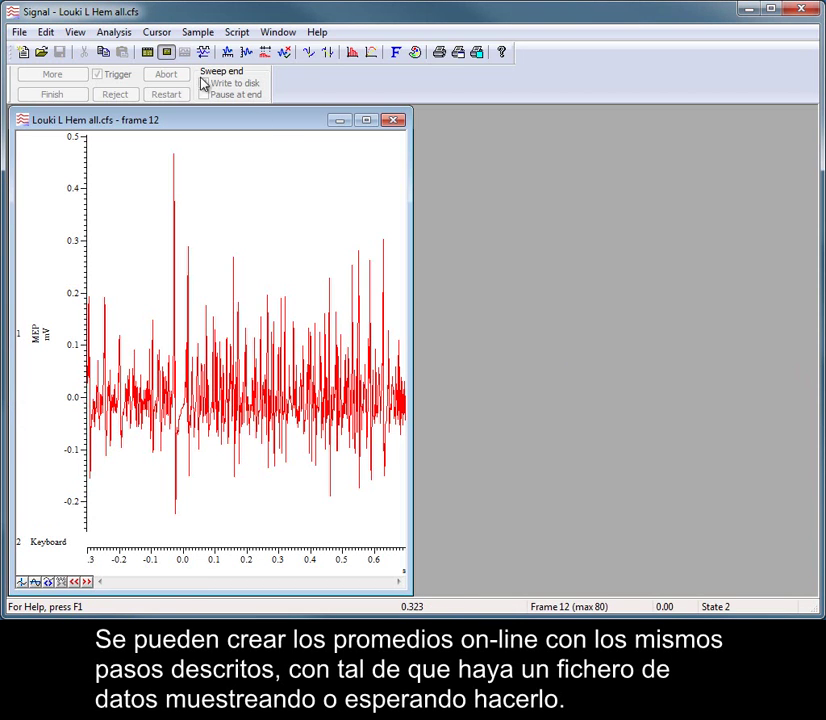
click(124, 34)
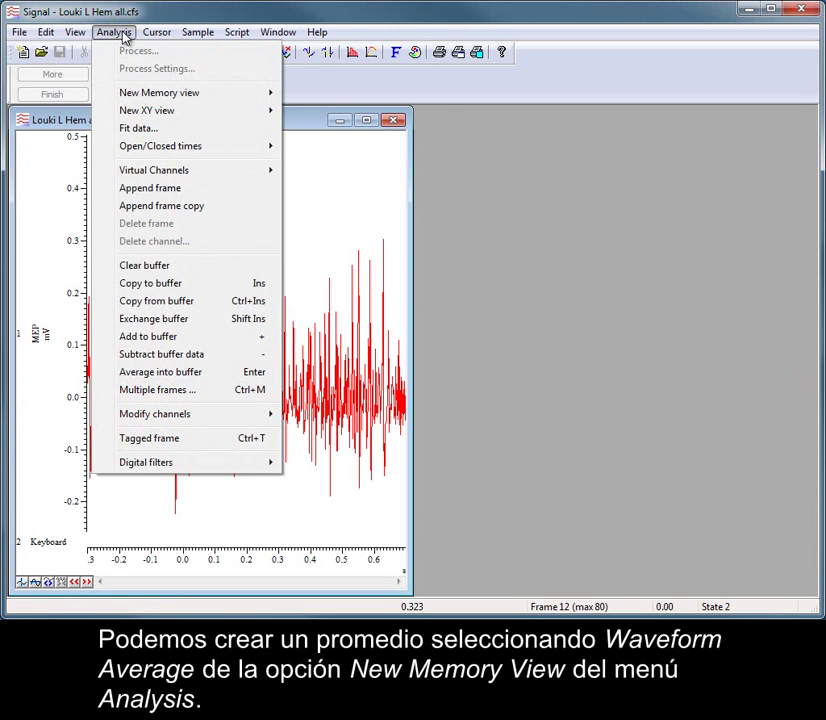
mouse_move(240, 96)
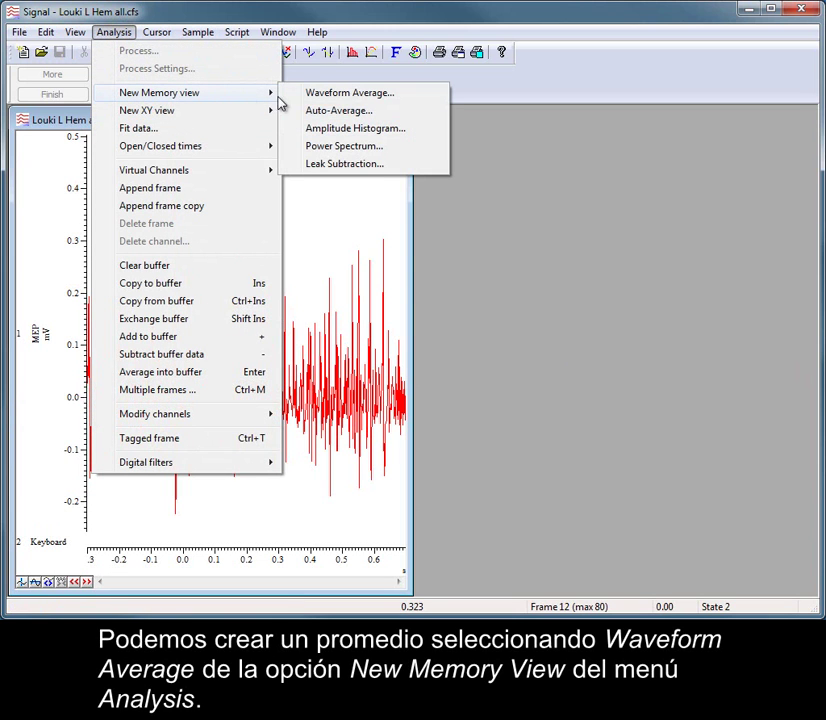
click(406, 95)
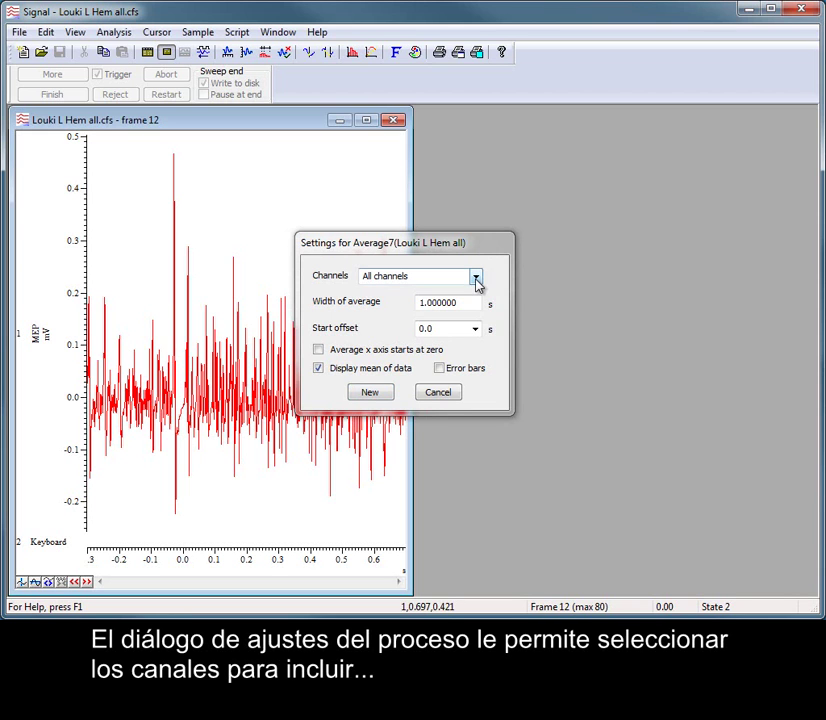
Step: Check the channel and start offset choices, and create the average for all channels with a 1.000000 s width and 0.0 s offset
click(476, 279)
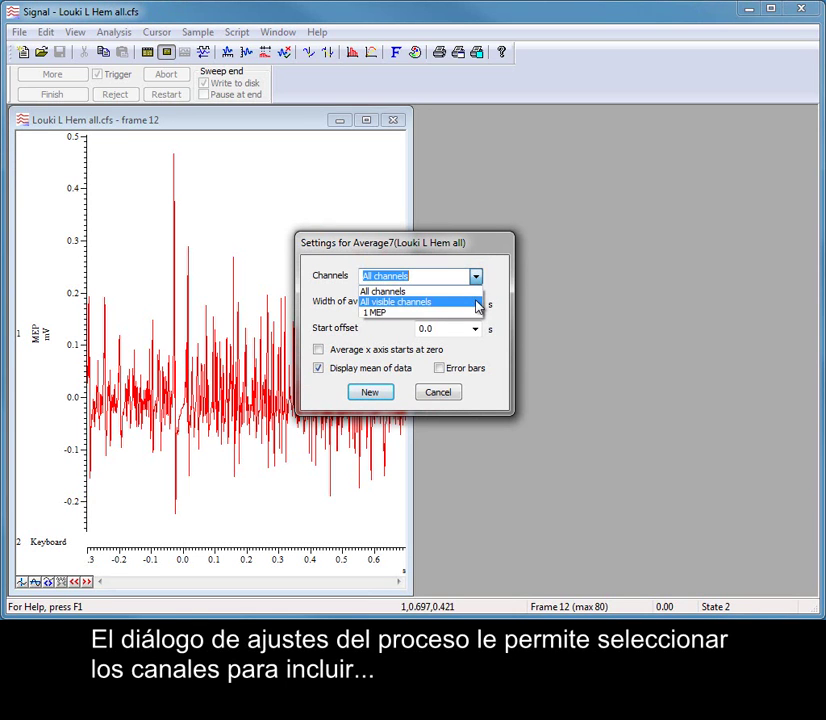
click(497, 310)
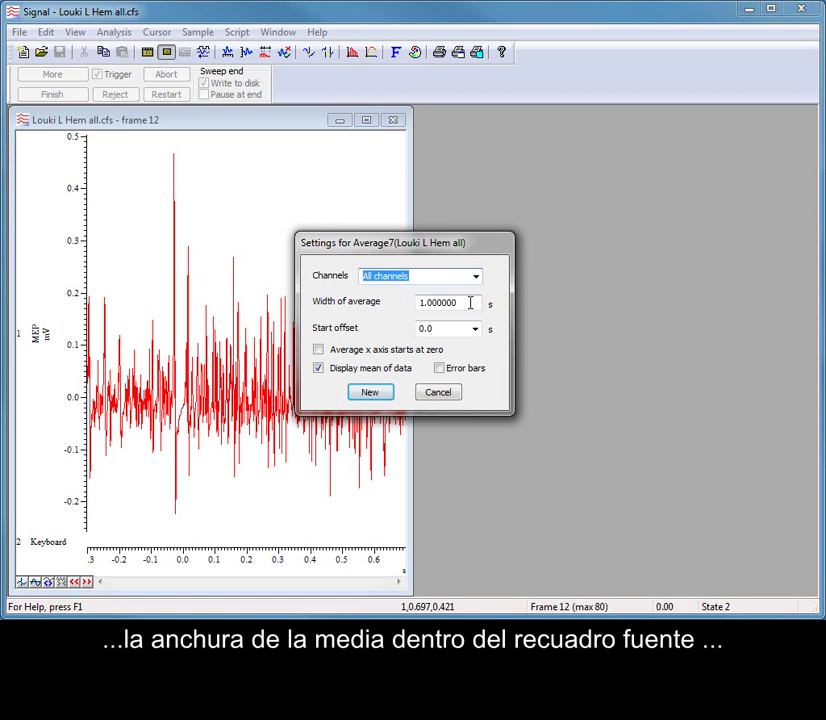
click(471, 302)
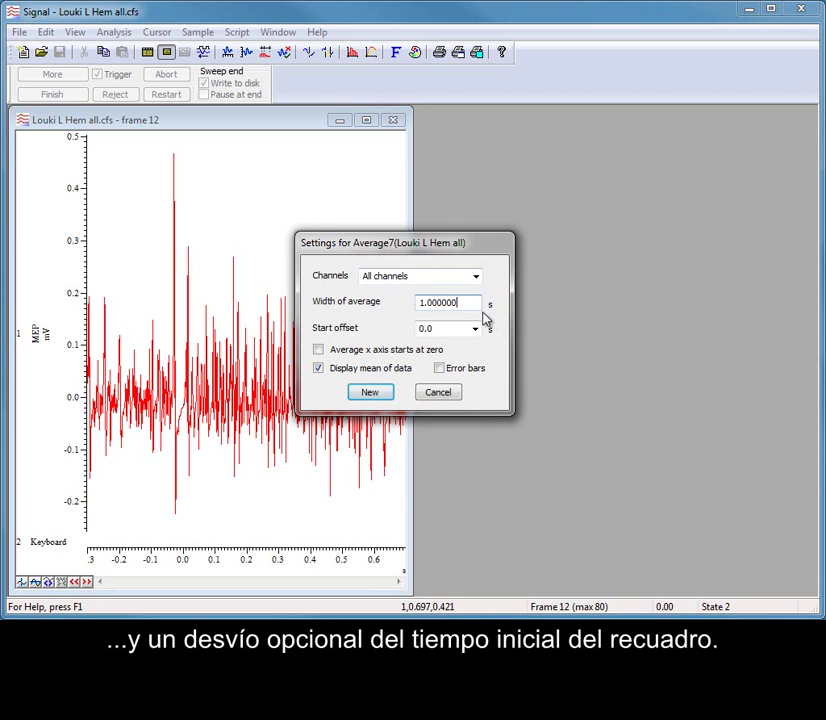
click(454, 328)
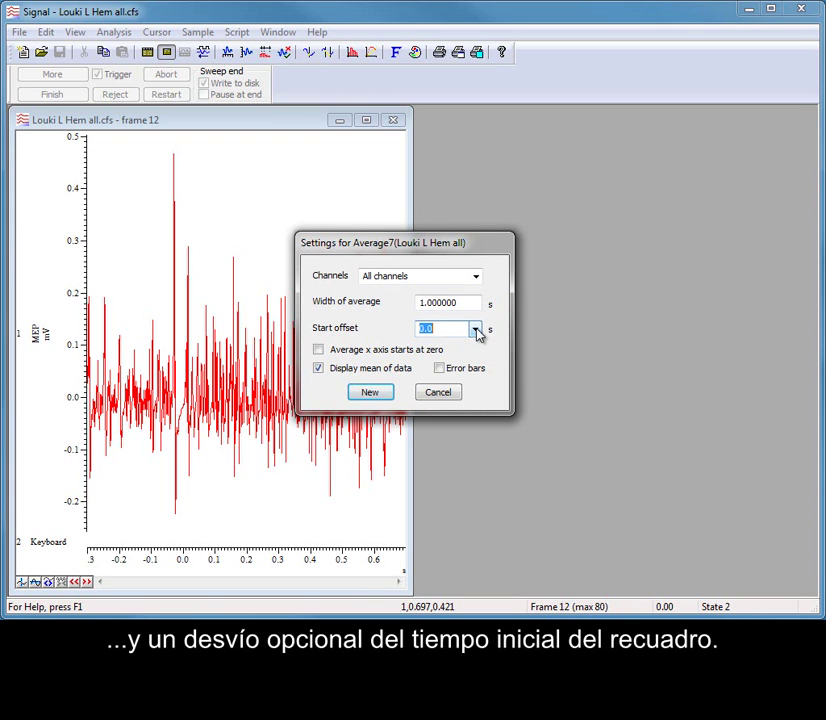
click(476, 330)
click(460, 330)
click(457, 327)
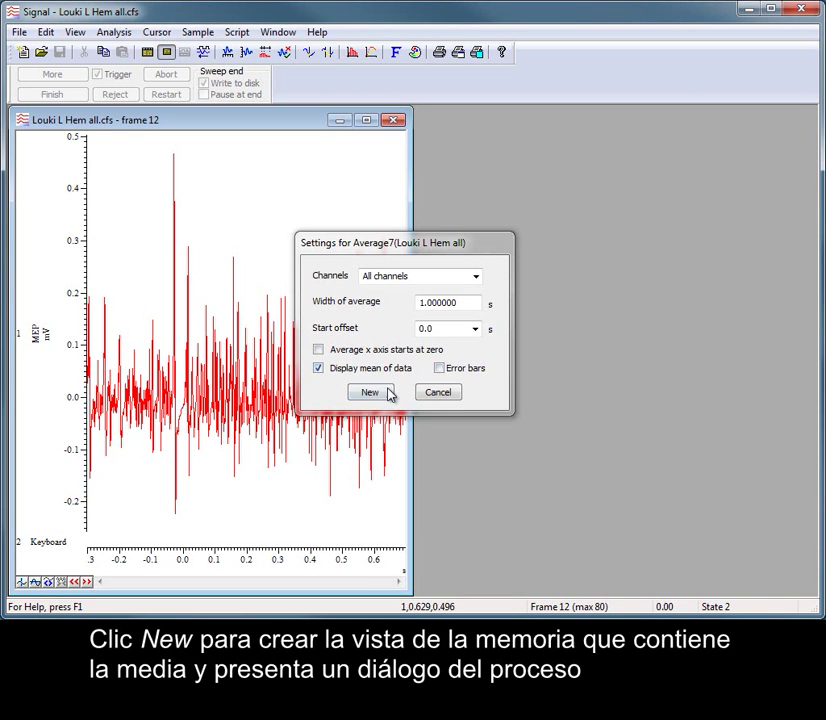
click(373, 395)
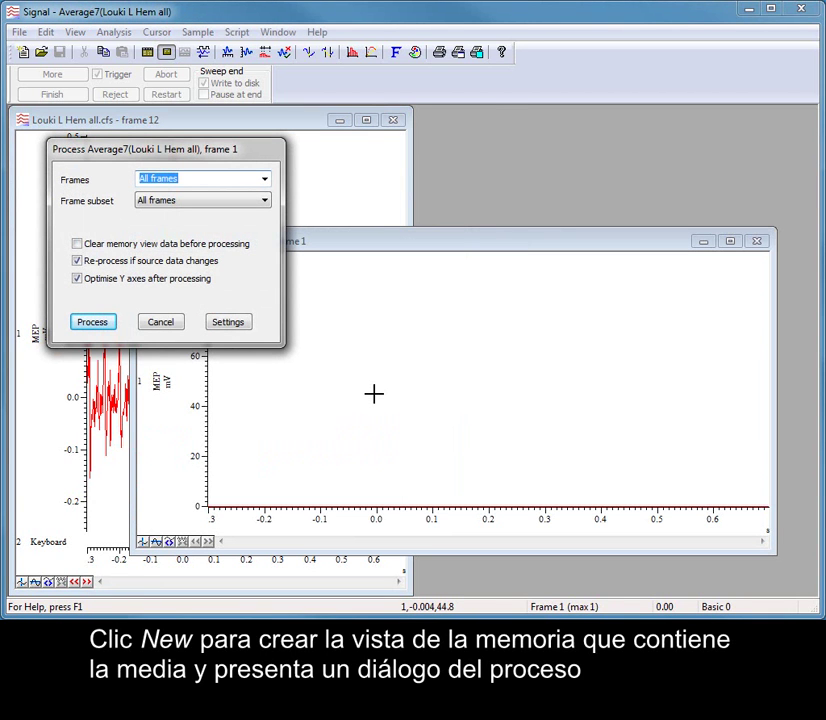
Step: Specify frames 1,3,5,10..20 as the frames to include in the average
click(265, 180)
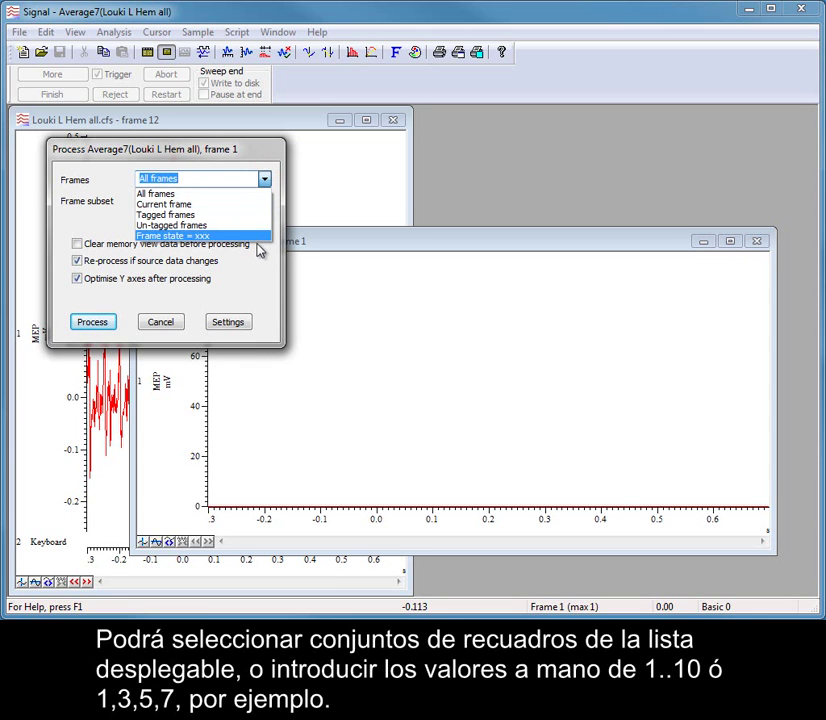
click(205, 177)
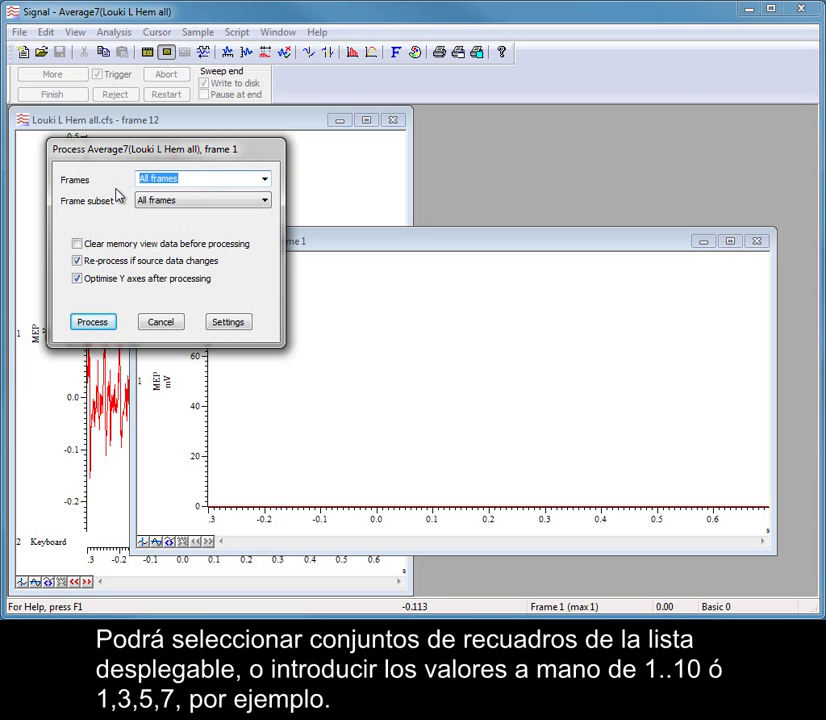
text(1,3,5,10..20)
click(183, 174)
text(10..20)
click(117, 184)
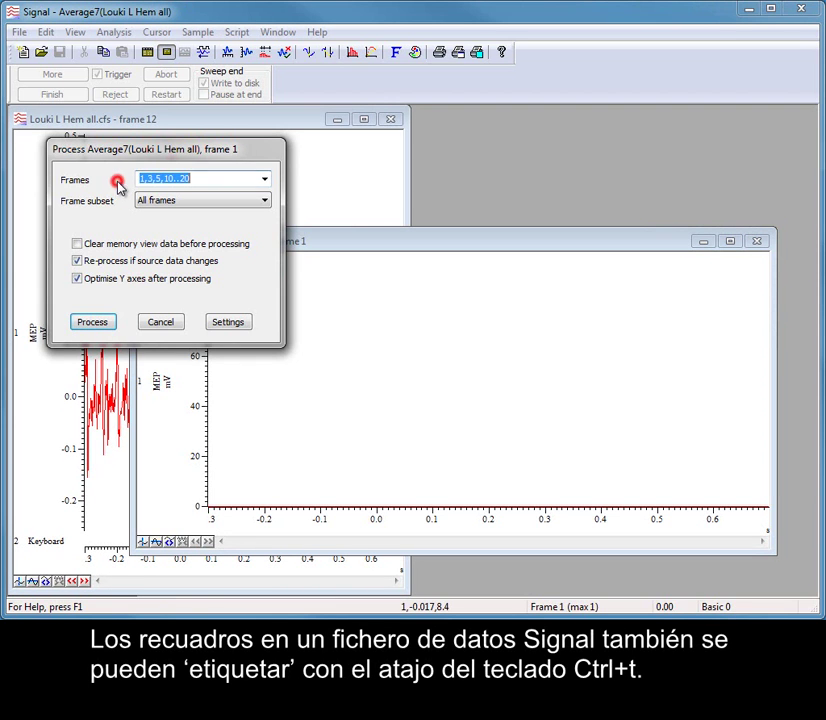
Step: Tag frame 12 in the source data file and advance to frame 14
drag(125, 152, 569, 169)
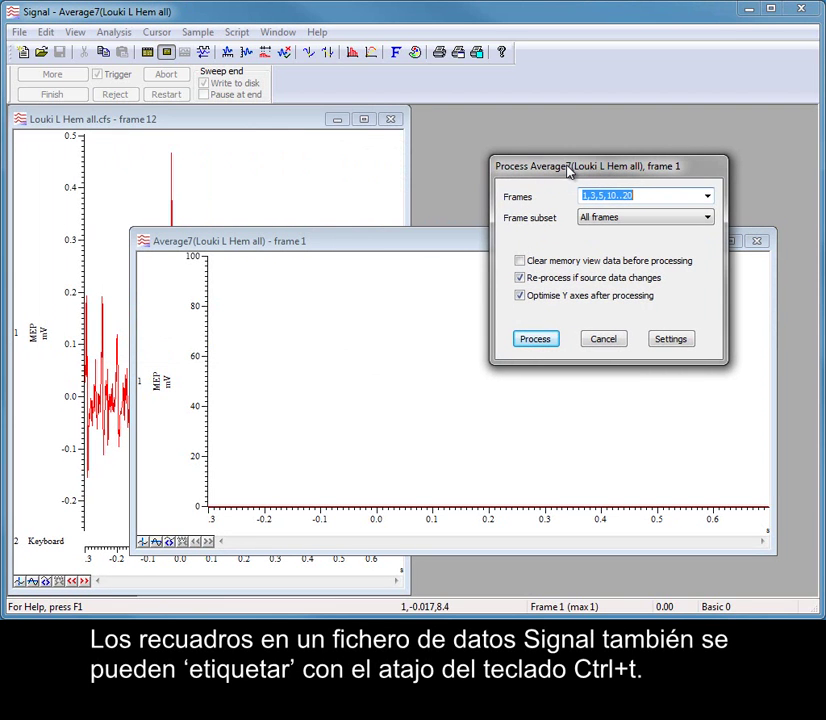
click(253, 133)
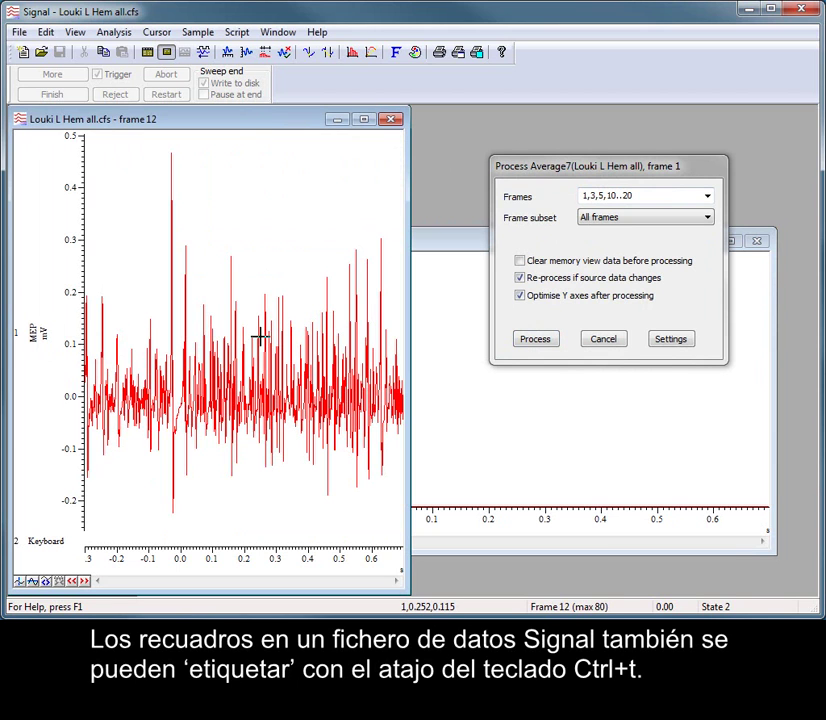
key(ctrl+t)
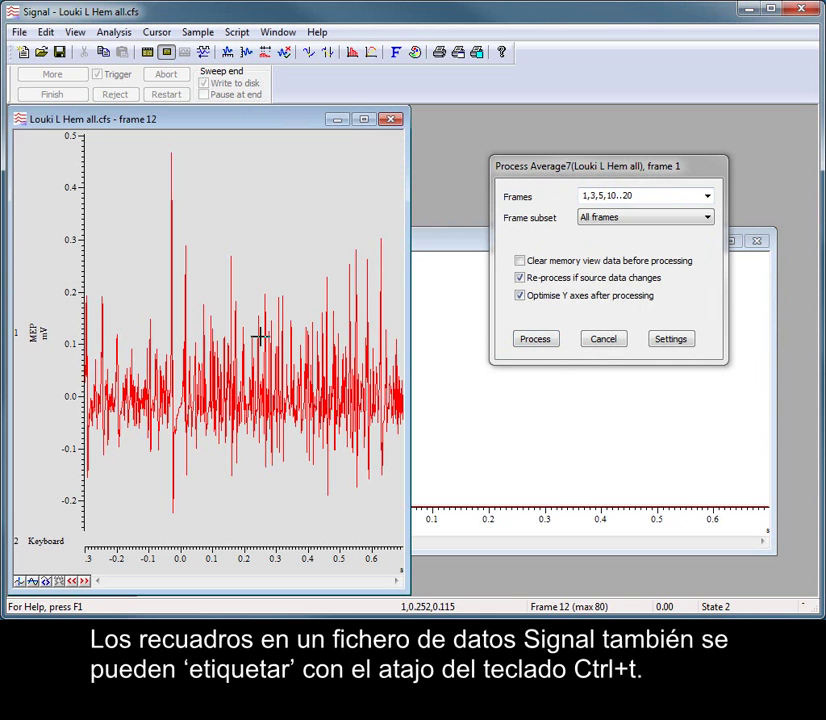
key(Page_Down)
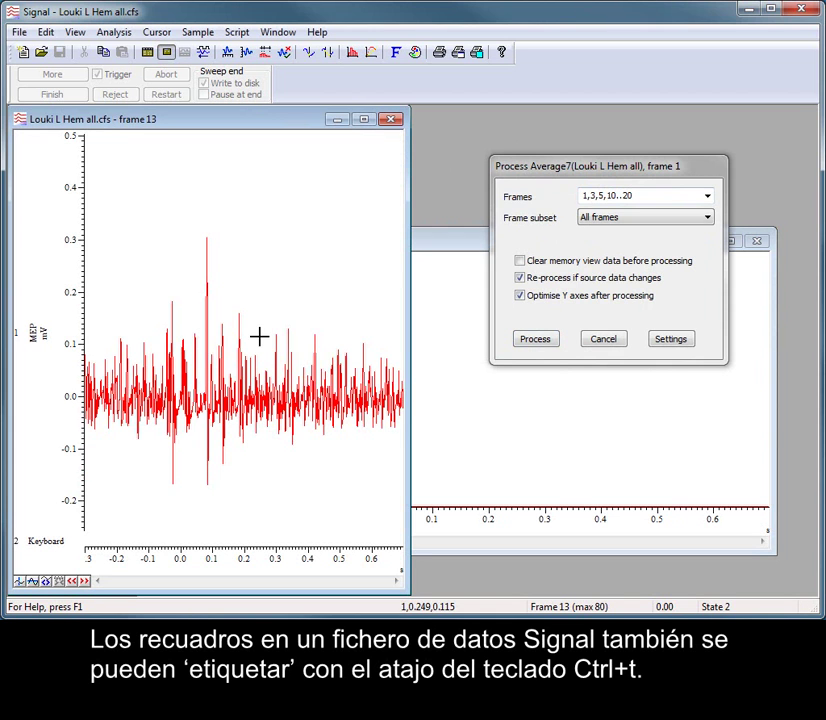
key(Page_Down)
key(ctrl+t)
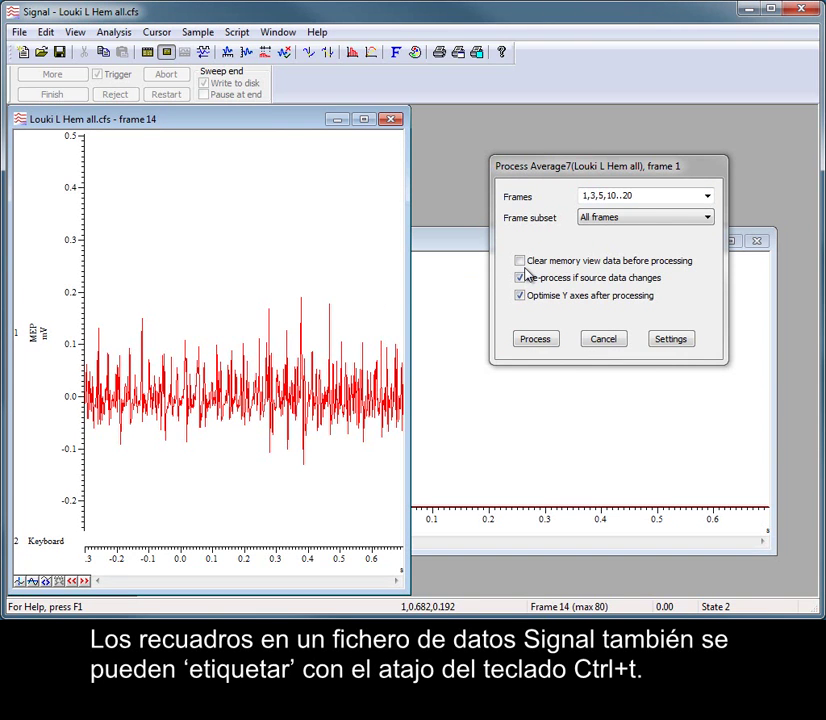
Step: Restrict the average to un-tagged frames with the subset Frame state = xxx, using frame state 1
click(709, 196)
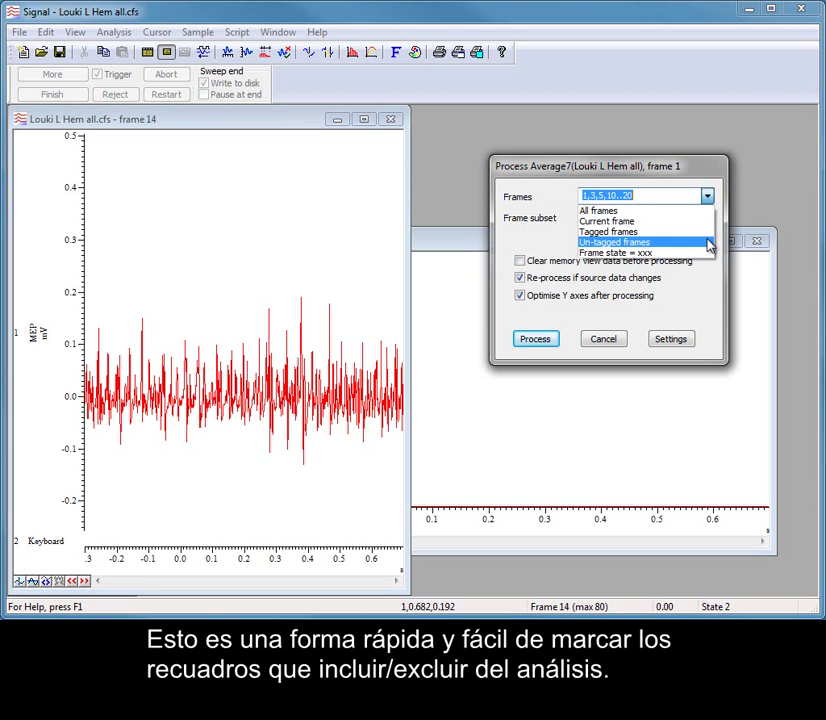
click(714, 274)
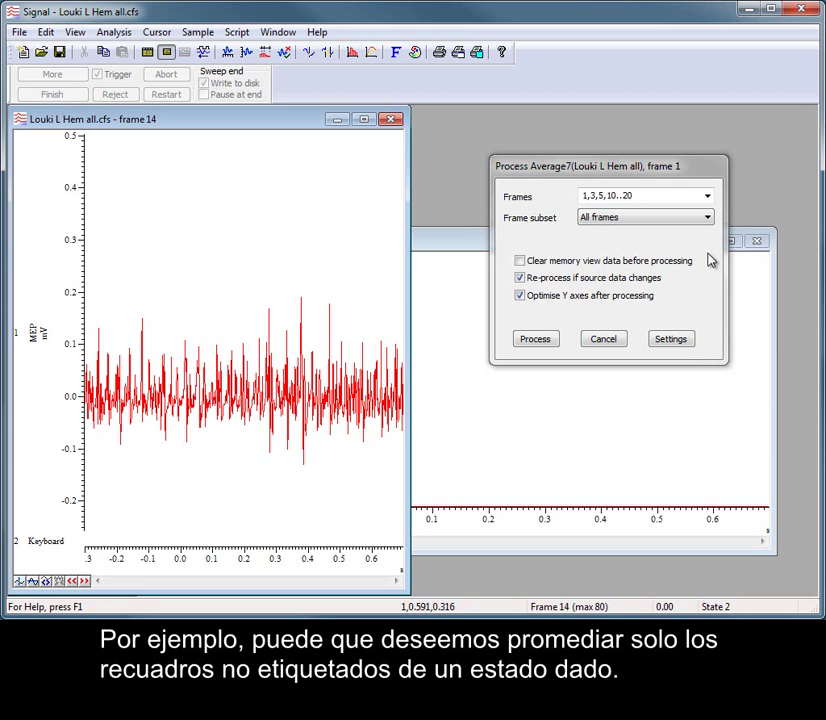
click(707, 196)
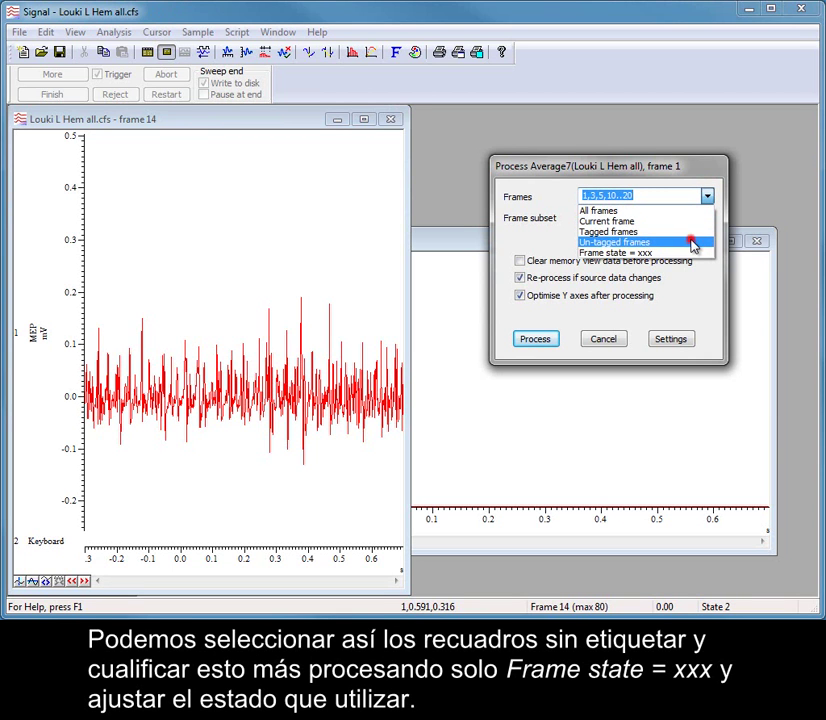
click(692, 243)
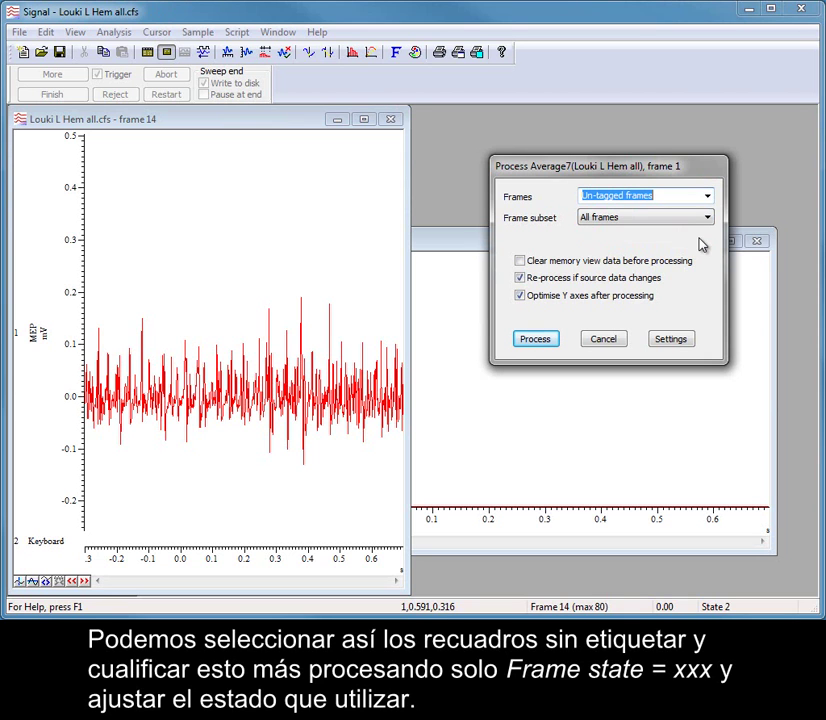
click(706, 218)
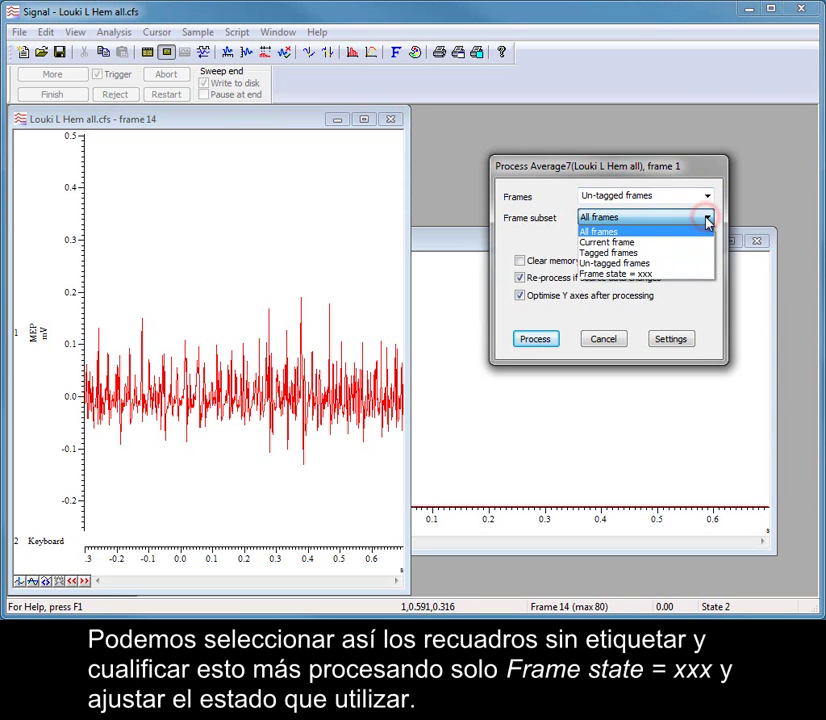
click(697, 277)
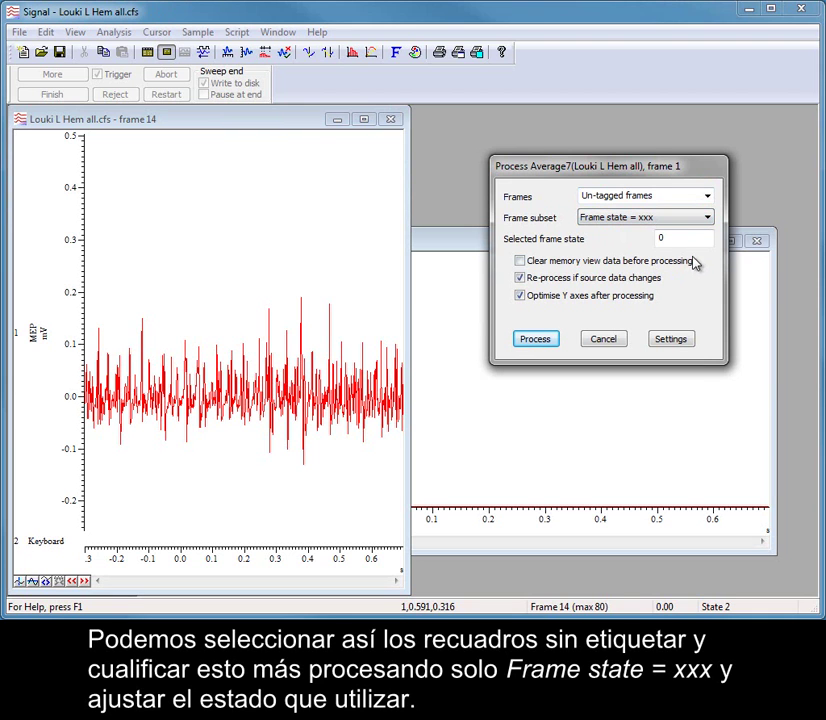
click(687, 238)
double_click(687, 238)
text(1)
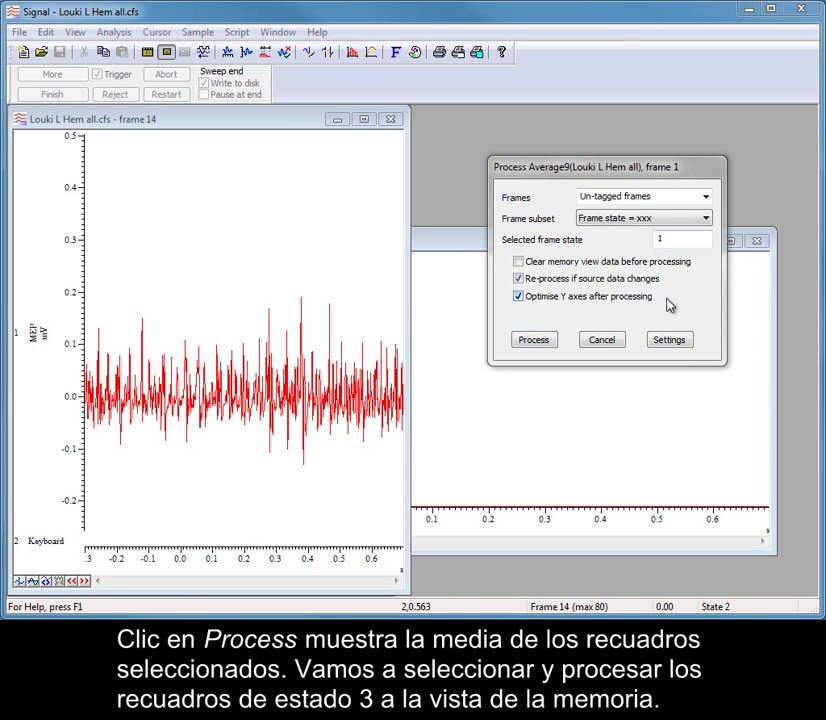
Step: Set the selected frame state to 3 and process those frames into the memory view
double_click(660, 238)
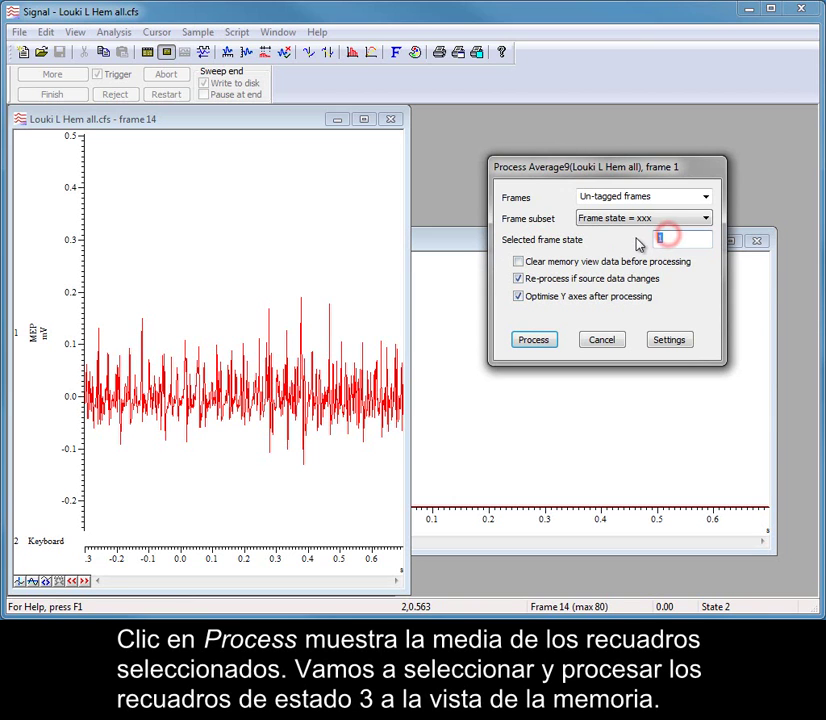
text(3)
click(532, 340)
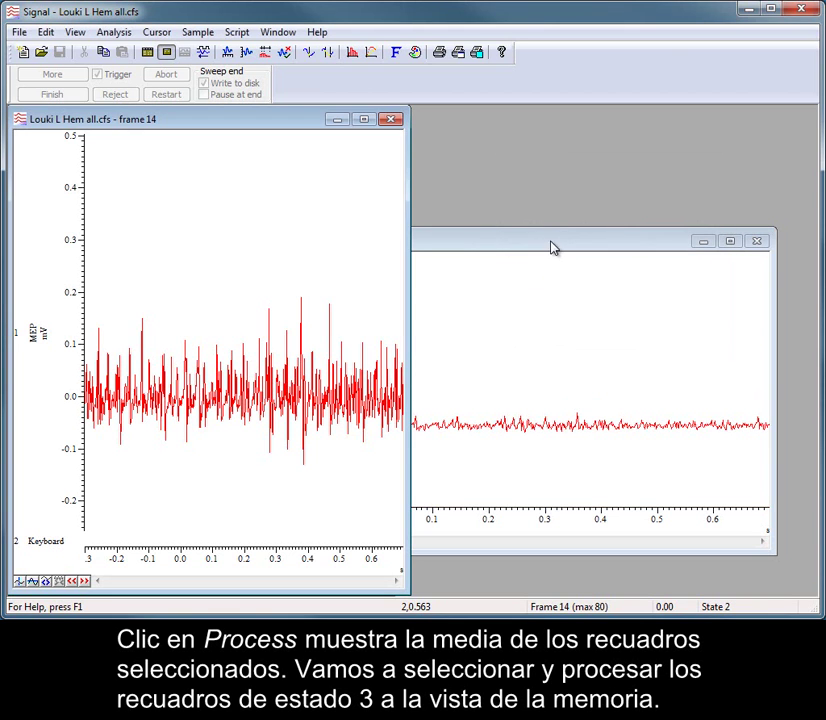
Step: Move the average window beside the source data file and shrink it so the two windows no longer overlap
click(551, 244)
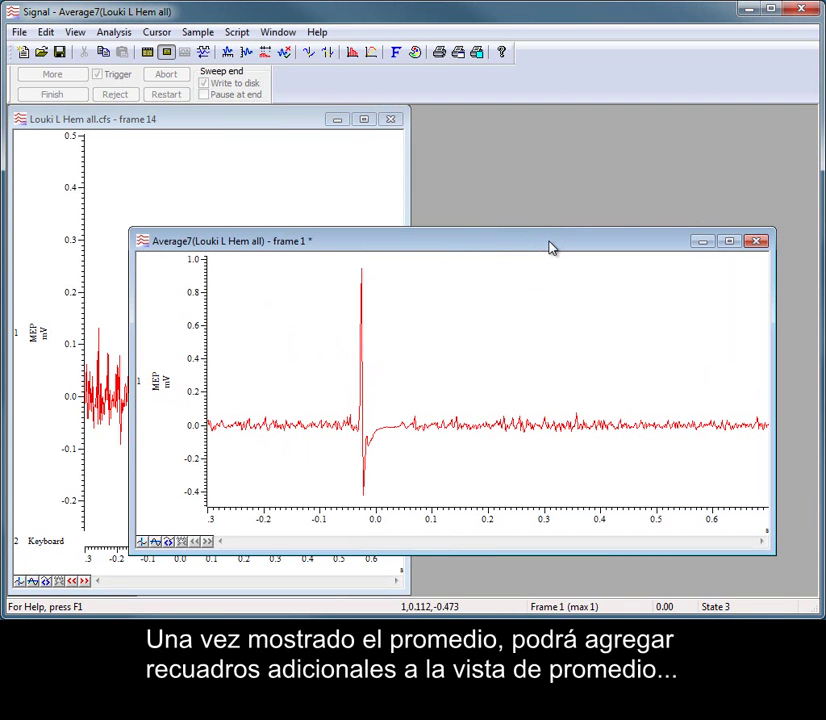
drag(551, 247, 592, 125)
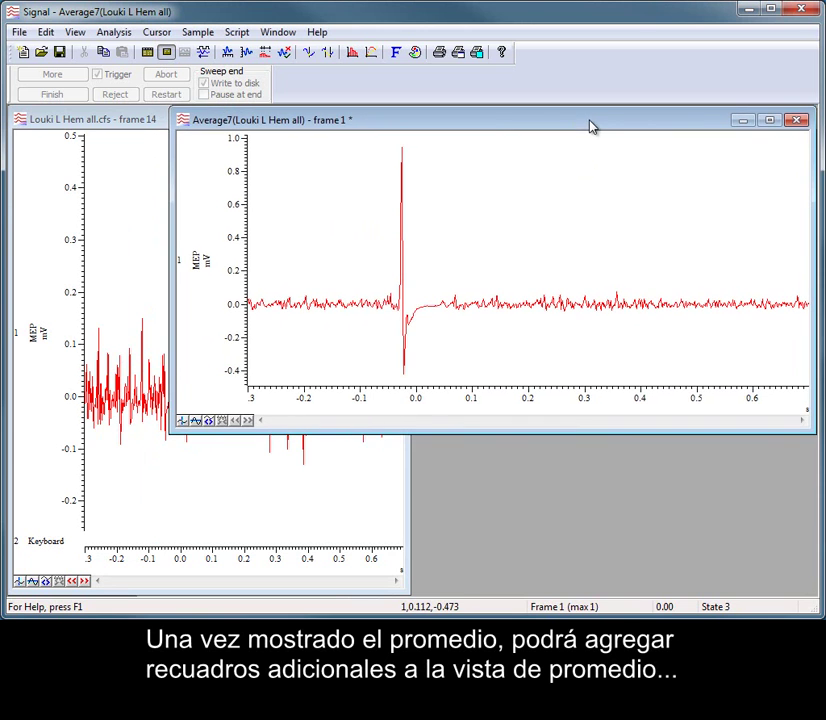
drag(167, 432, 412, 358)
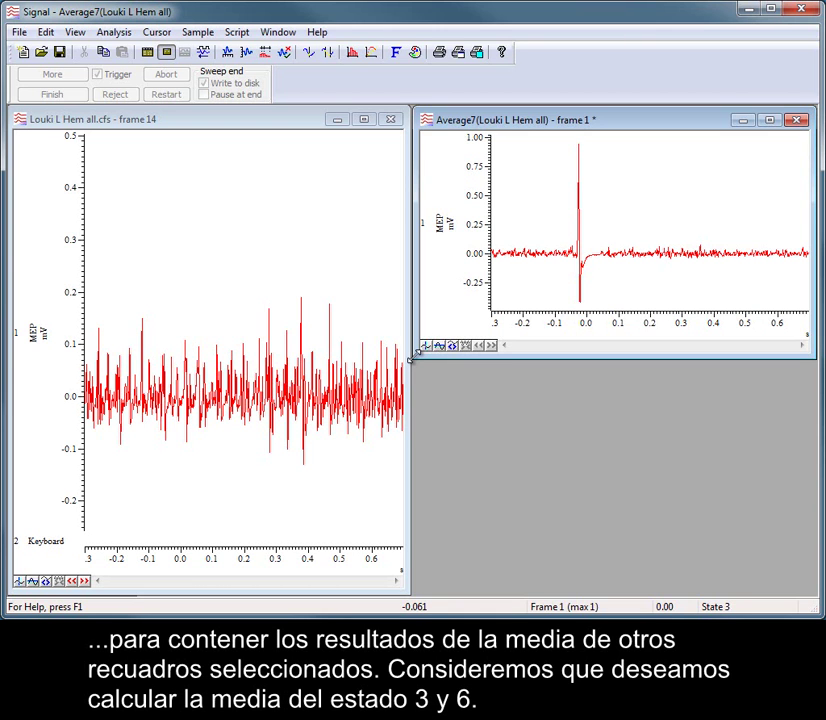
Step: Append an average frame to the memory view and process the un-tagged frames of state 6 into it
click(114, 33)
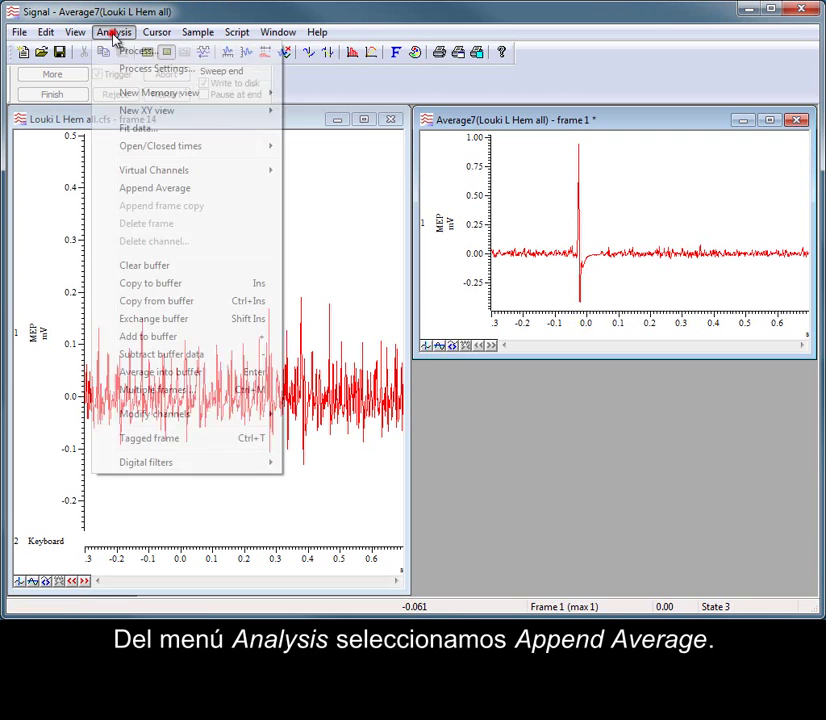
click(187, 191)
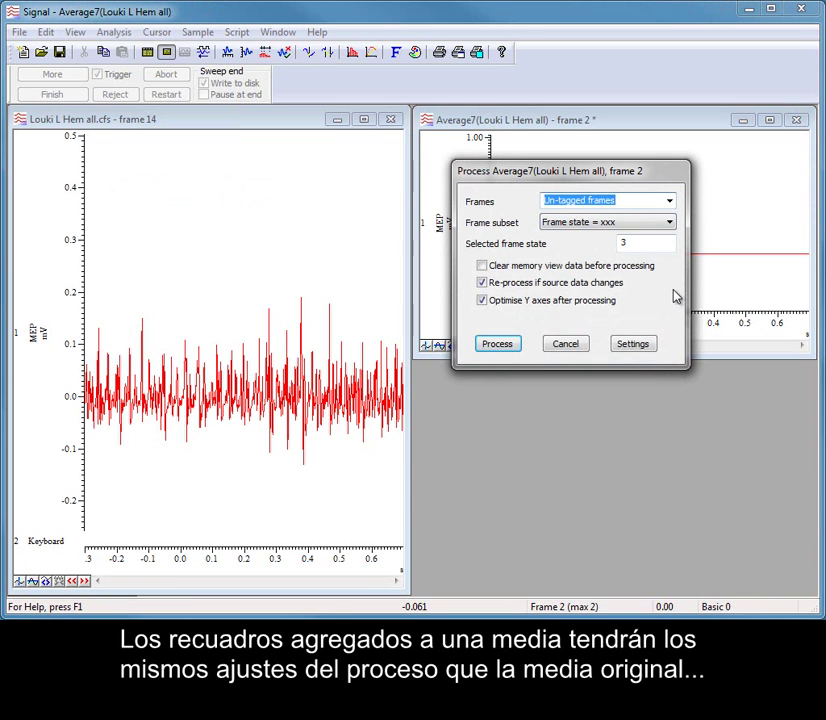
double_click(627, 242)
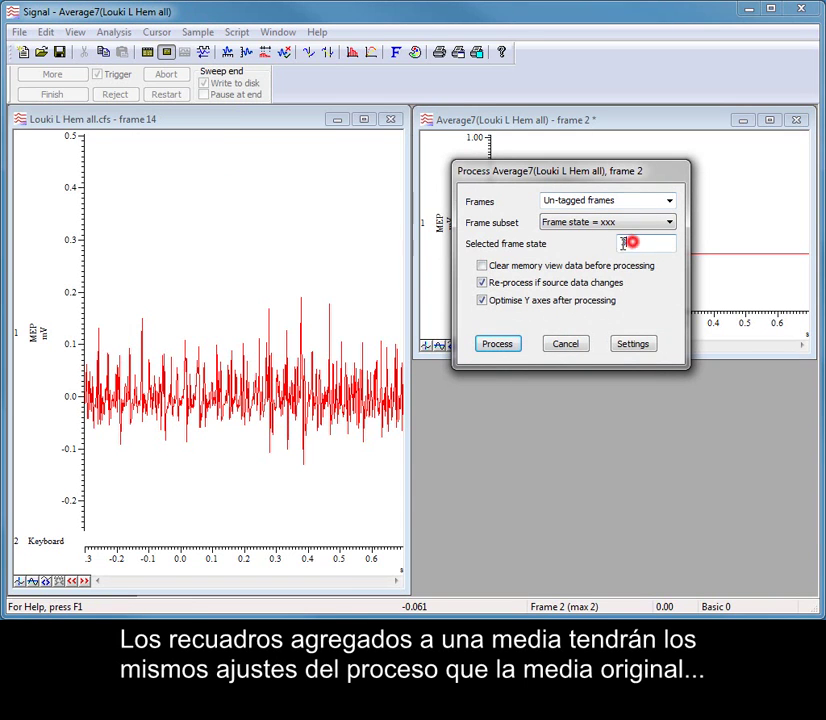
text(6)
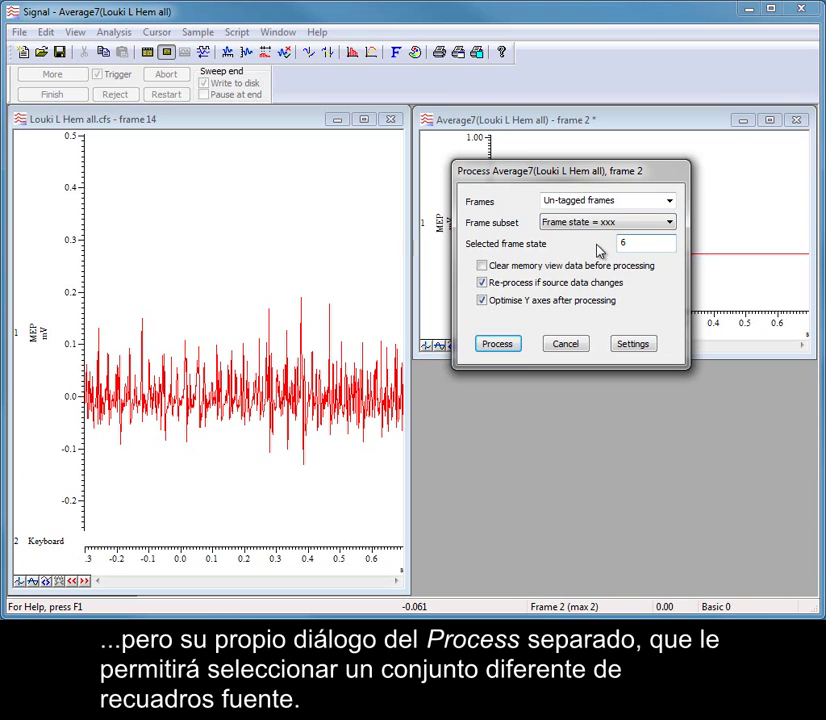
click(501, 352)
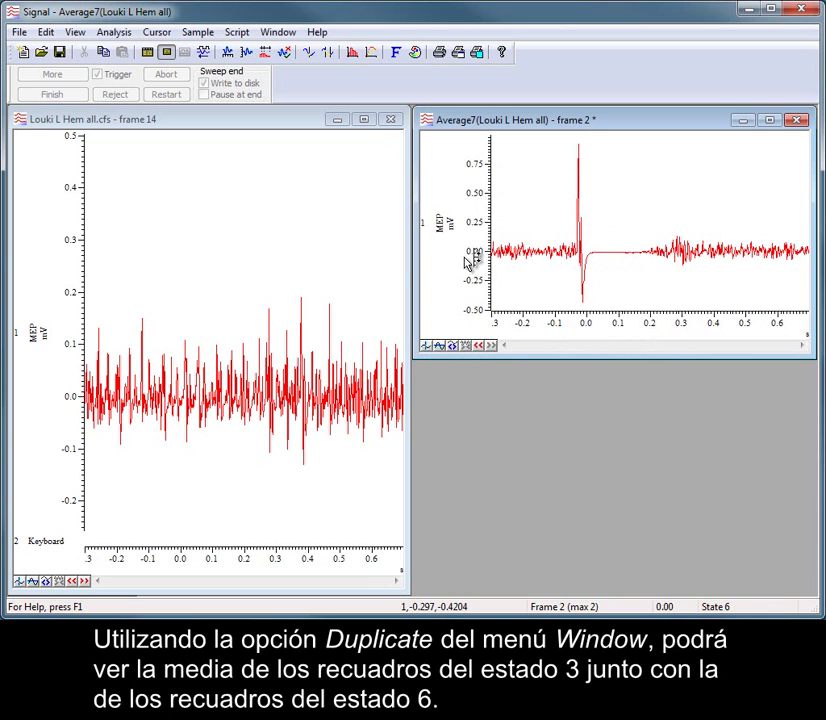
Step: Duplicate the average window, place the copy below the original, and show frame 1 in the original
click(276, 33)
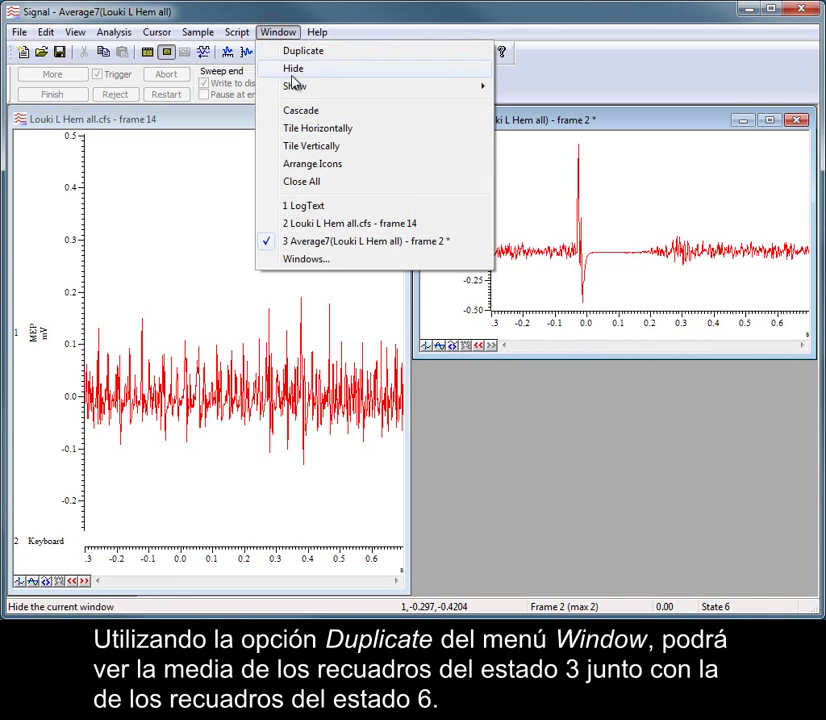
click(307, 52)
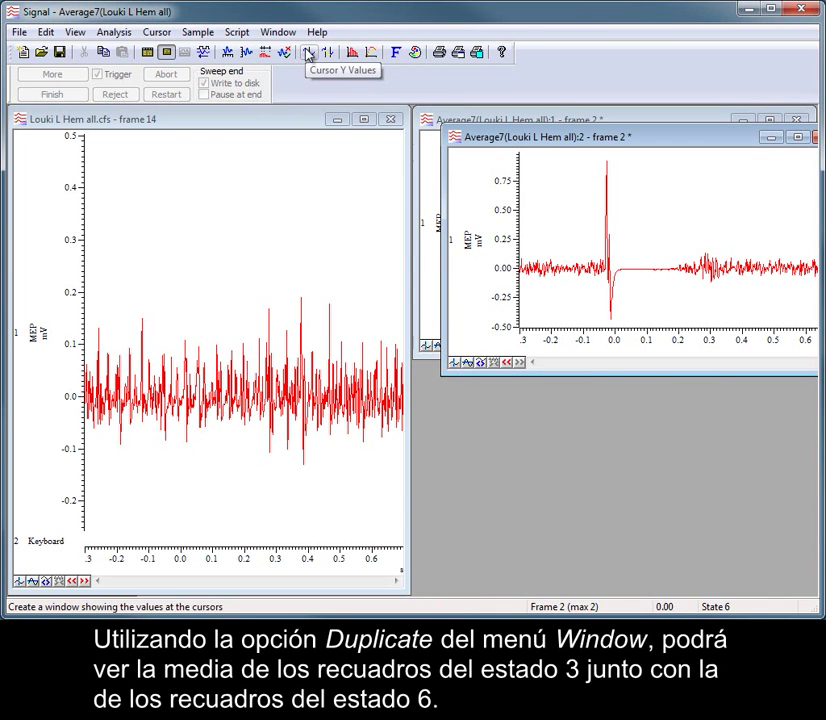
drag(557, 145, 527, 384)
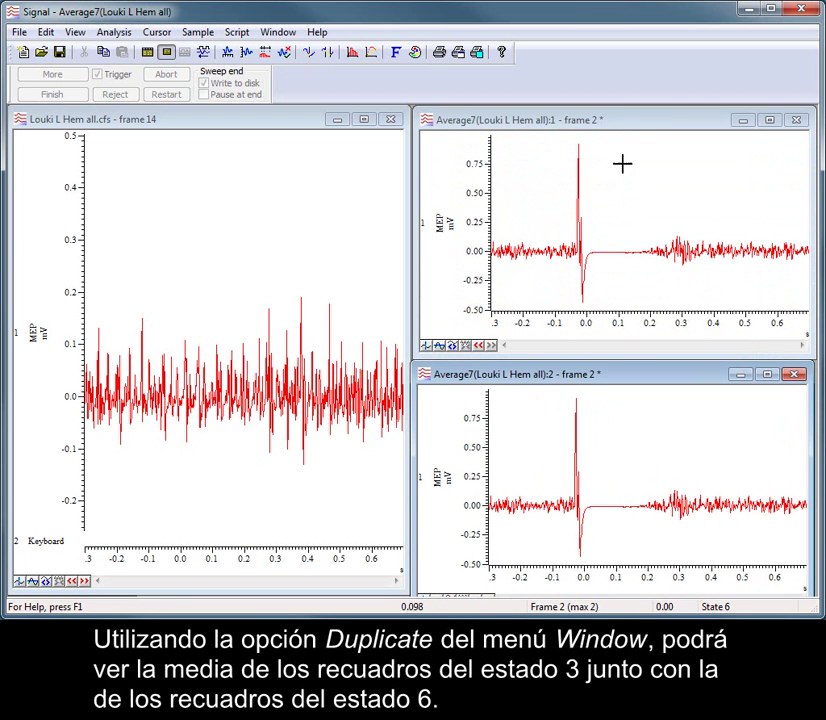
click(621, 133)
key(Page_Up)
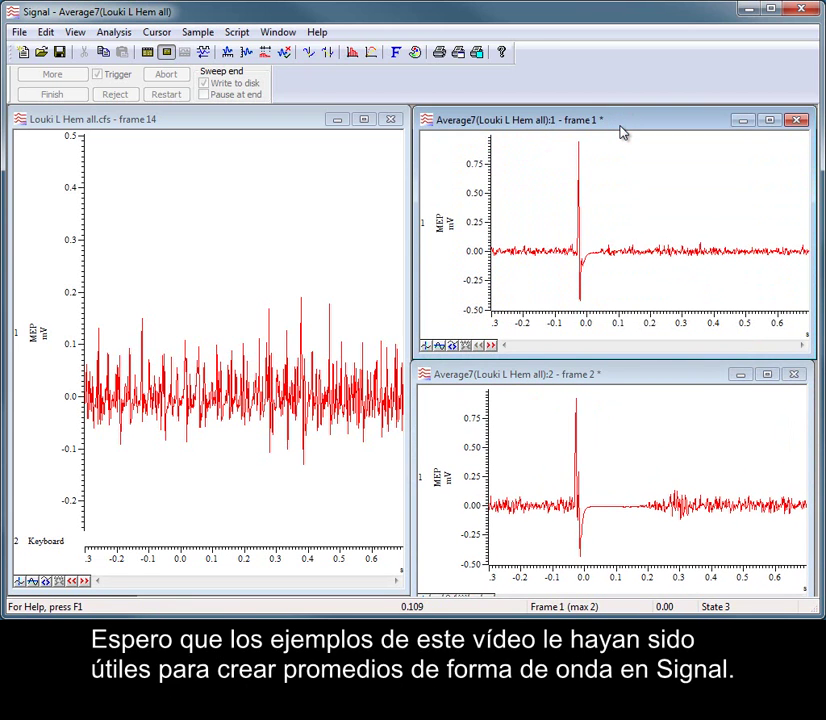